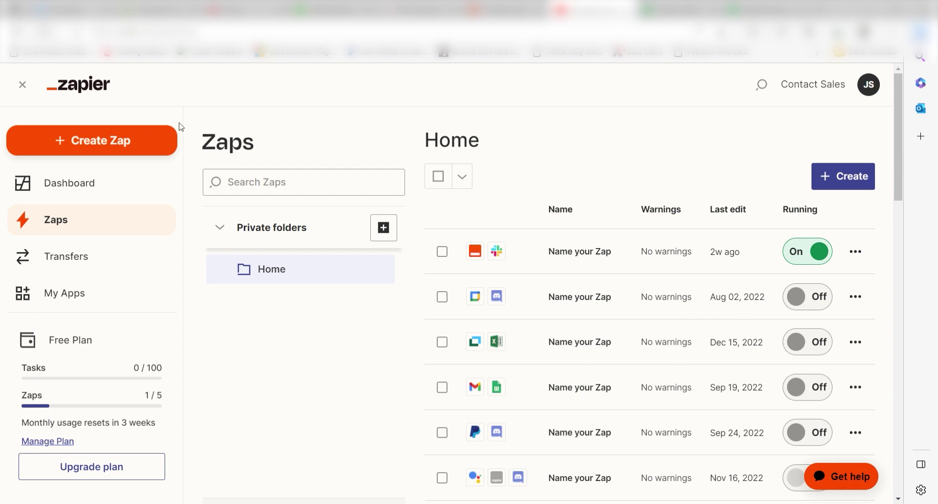
- Create a new Zap triggered by Google Sheets' New Spreadsheet Row event
{"action": "left_click", "coordinate": [146, 137]}
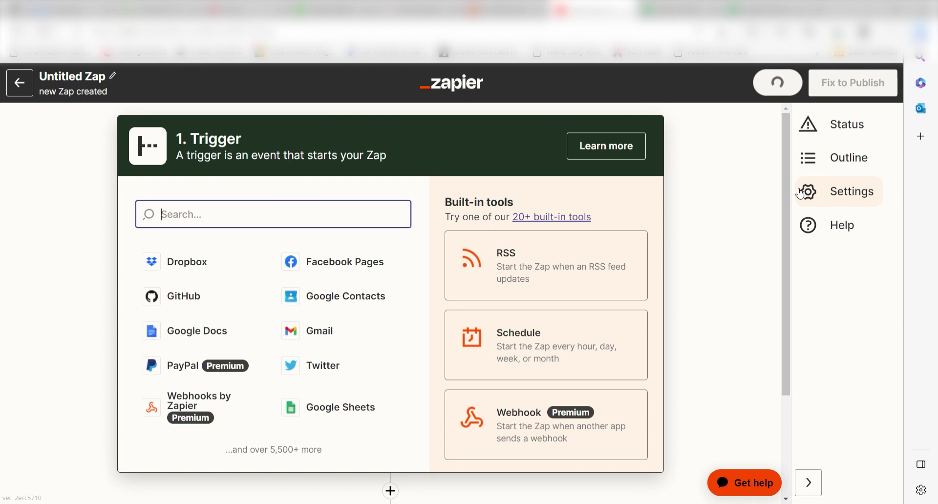
{"action": "type", "text": "shets"}
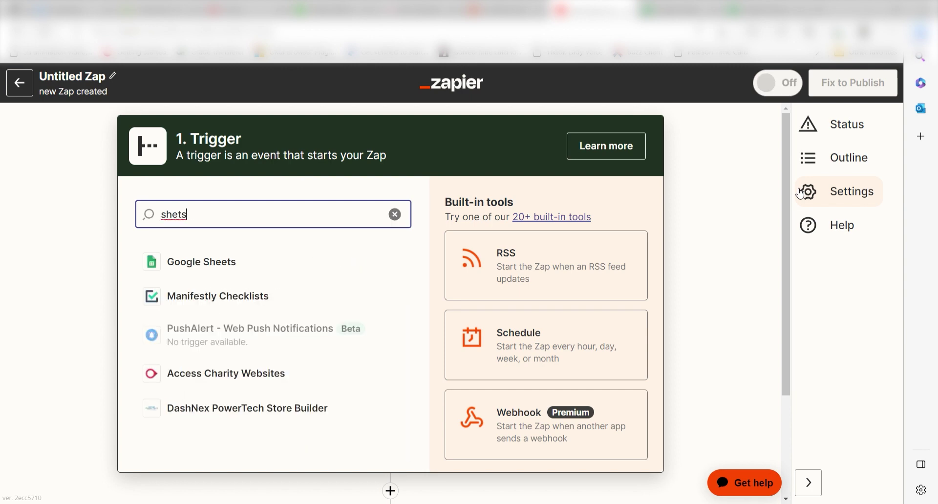
{"action": "left_click", "coordinate": [281, 265]}
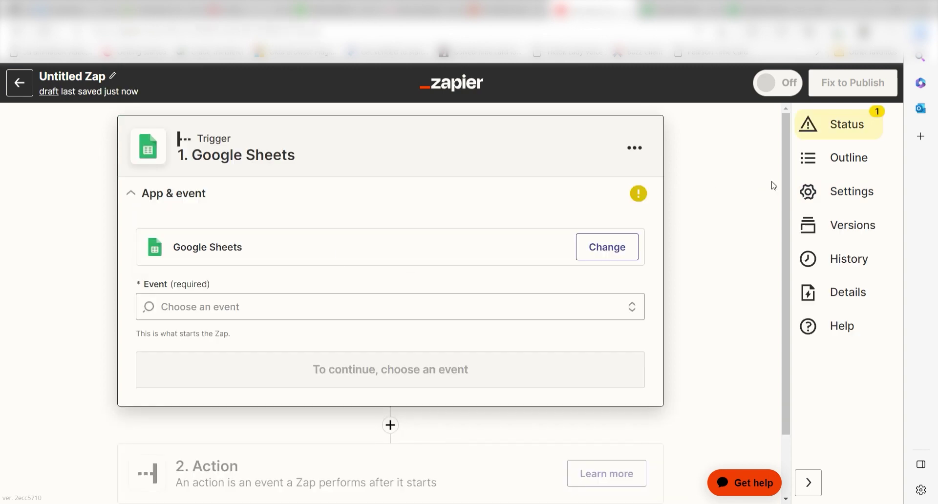
{"action": "left_click", "coordinate": [567, 306]}
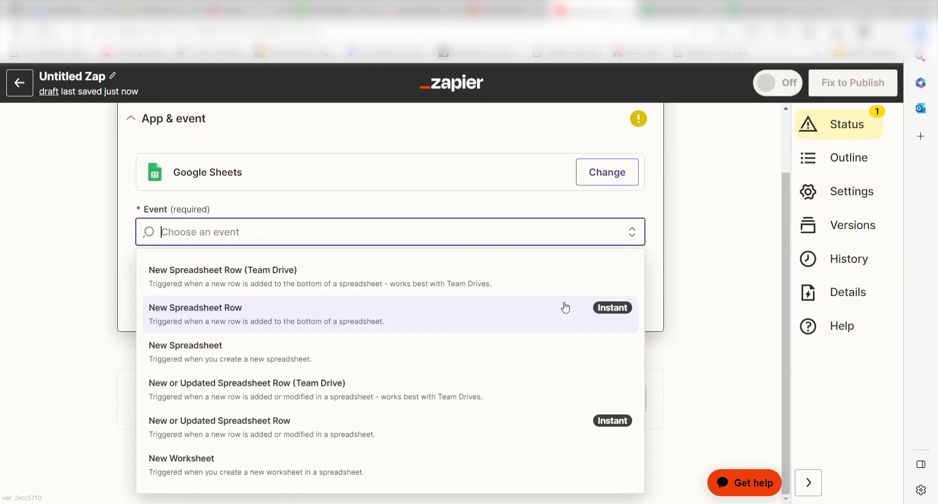
{"action": "left_click", "coordinate": [564, 305]}
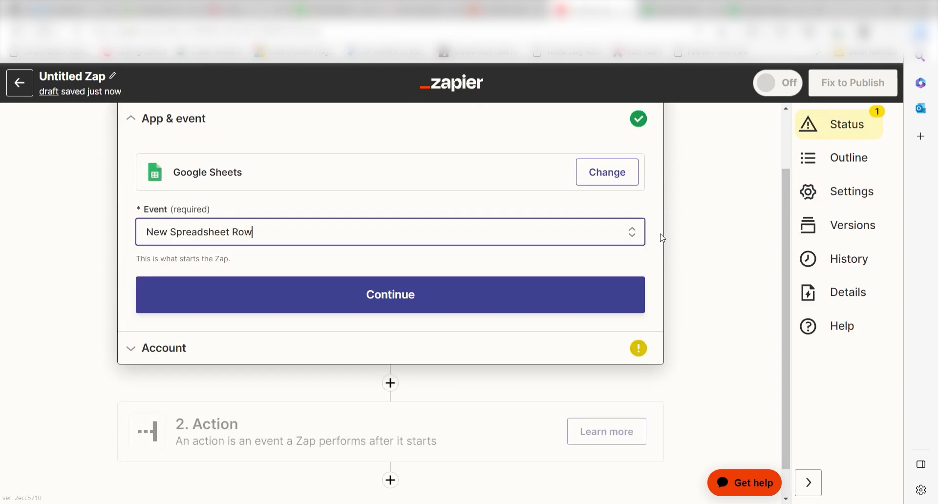
{"action": "left_click", "coordinate": [470, 293]}
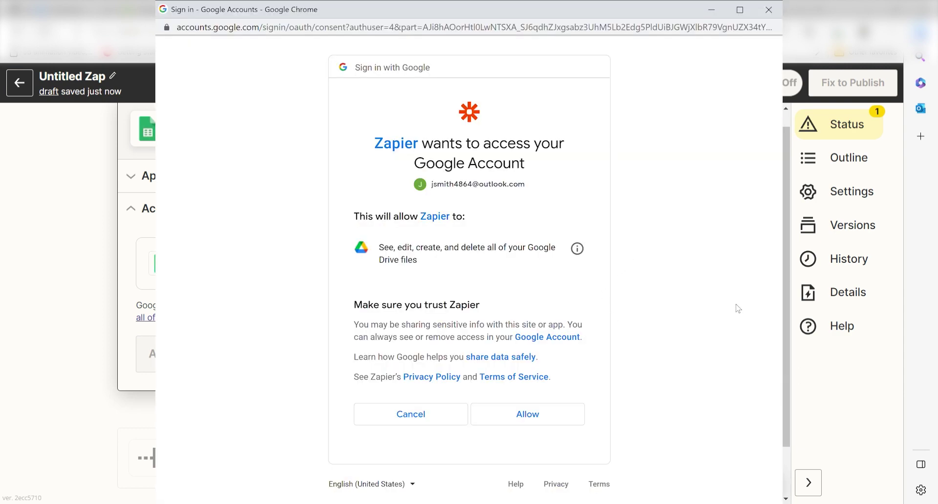
- Allow Zapier access to the Google account to connect Google Sheets
{"action": "left_click", "coordinate": [526, 414]}
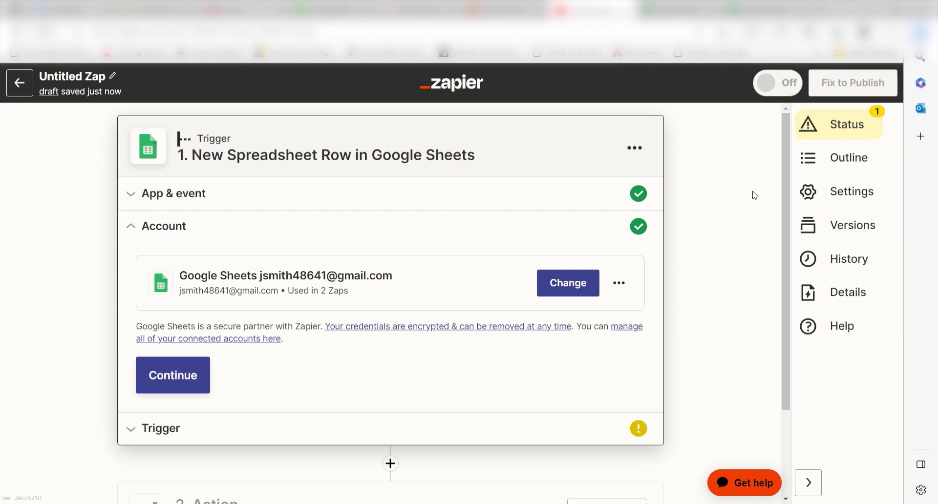
- Point the trigger at the Zapier Prompt Questions spreadsheet, worksheet Sheet1
{"action": "left_click", "coordinate": [165, 378]}
{"action": "left_click_drag", "start_coordinate": [787, 173], "coordinate": [768, 251]}
{"action": "left_click", "coordinate": [476, 261]}
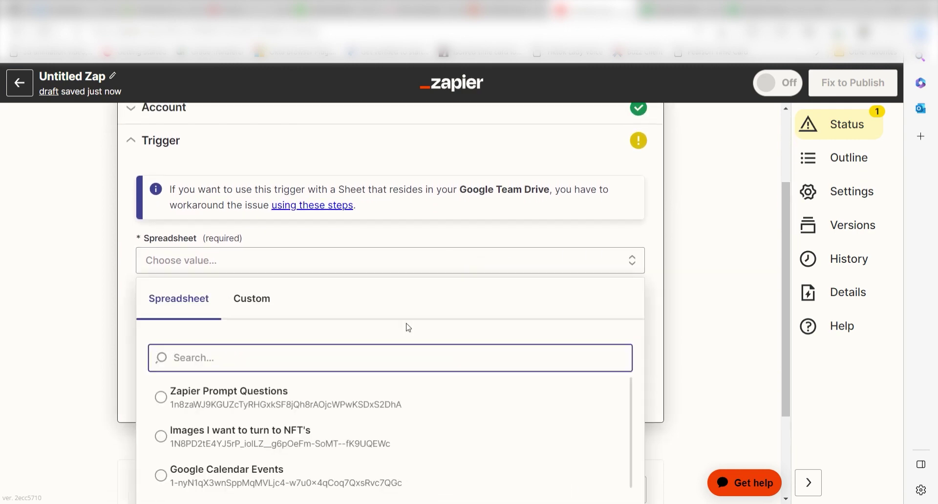
{"action": "left_click", "coordinate": [416, 394]}
{"action": "left_click", "coordinate": [424, 380]}
{"action": "left_click", "coordinate": [450, 409]}
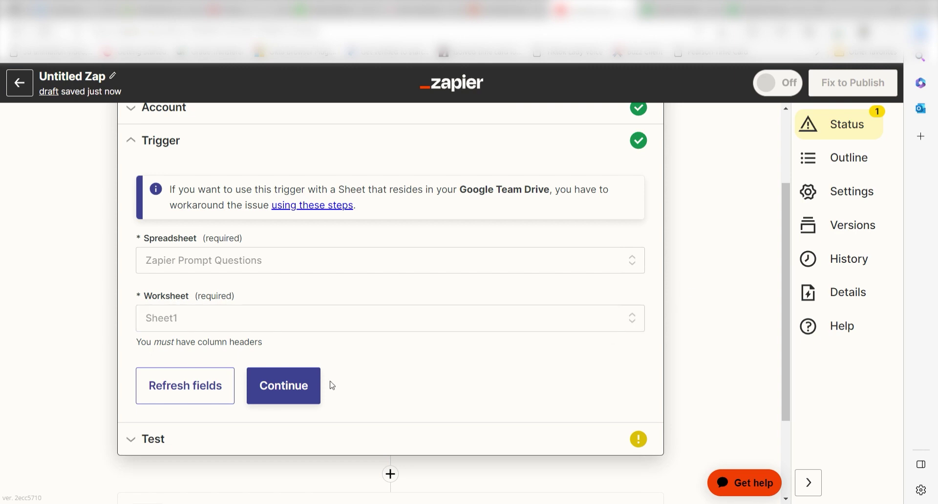
- Test the trigger, retrieving the sample row asking how Zapier can improve workflows
{"action": "left_click", "coordinate": [287, 394]}
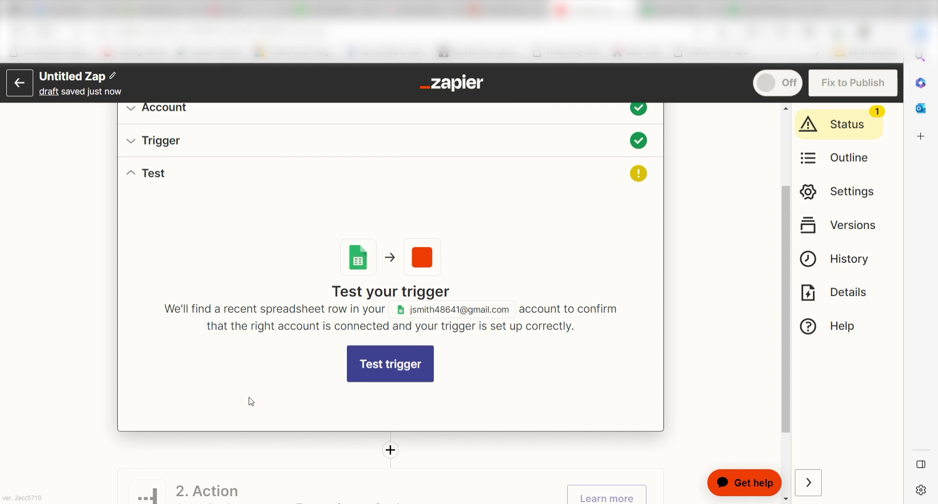
{"action": "left_click", "coordinate": [396, 377]}
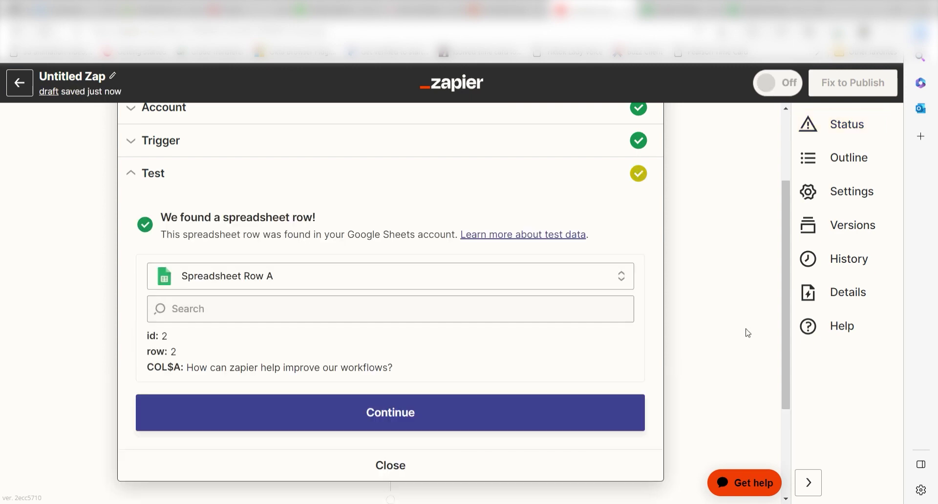
{"action": "scroll", "coordinate": [790, 266], "scroll_direction": "down", "scroll_amount": 1}
{"action": "scroll", "coordinate": [790, 266], "scroll_direction": "down", "scroll_amount": 2}
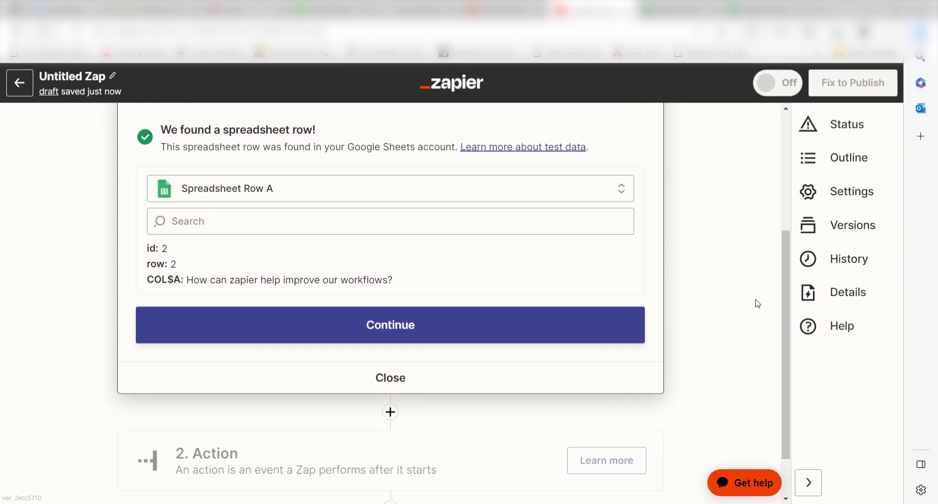
- Add an OpenAI (GPT-3 & DALL·E) action using the Send Prompt event
{"action": "left_click", "coordinate": [635, 318]}
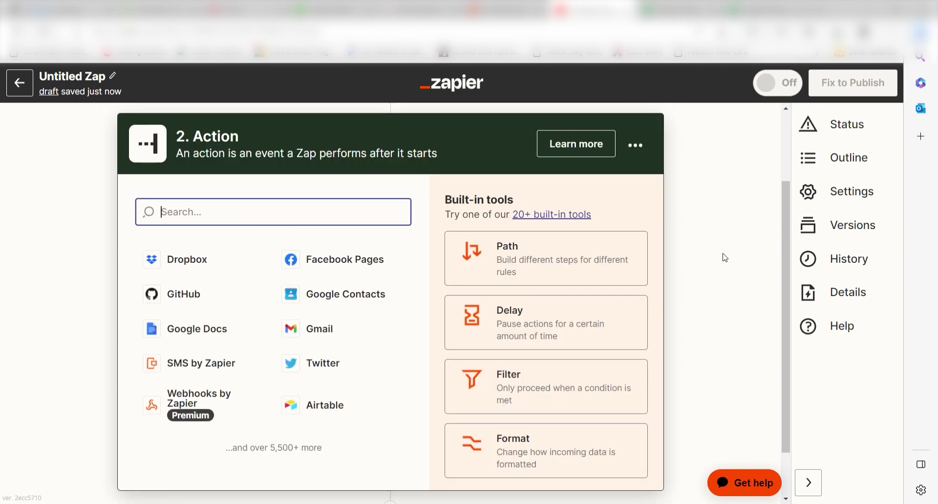
{"action": "type", "text": "openai"}
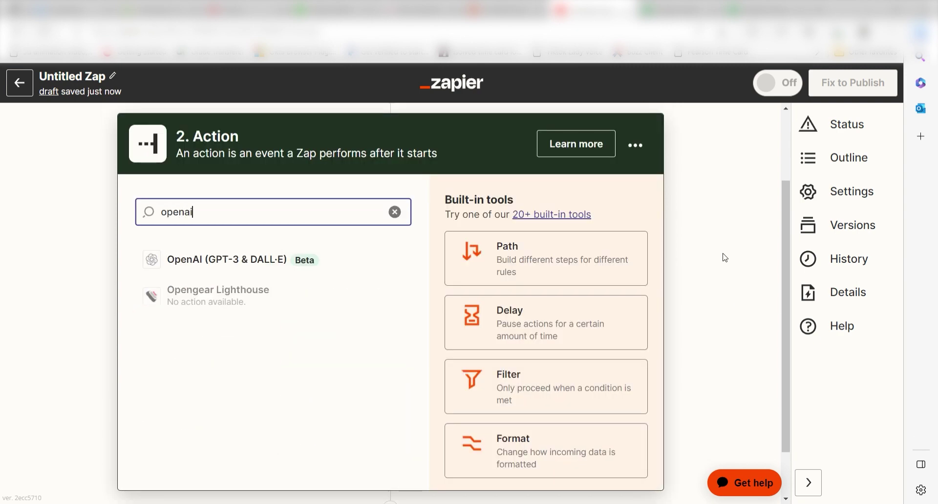
{"action": "left_click", "coordinate": [379, 258]}
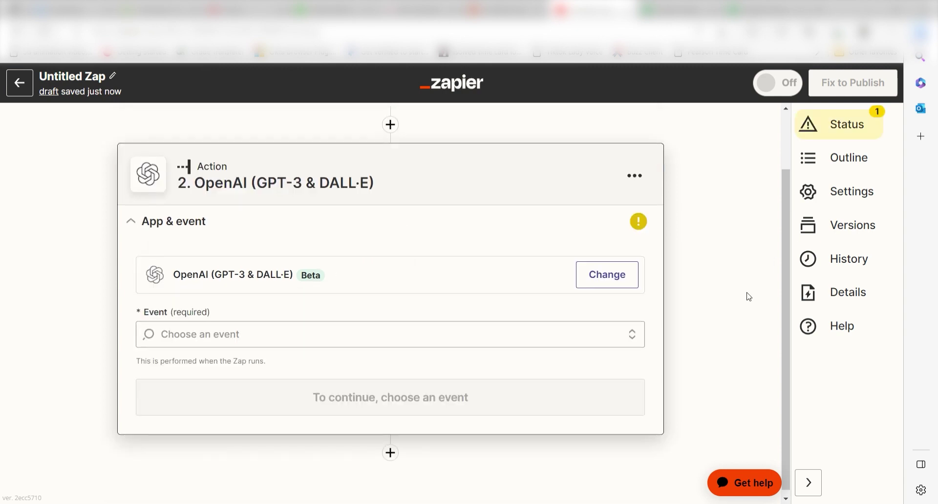
{"action": "left_click", "coordinate": [636, 327]}
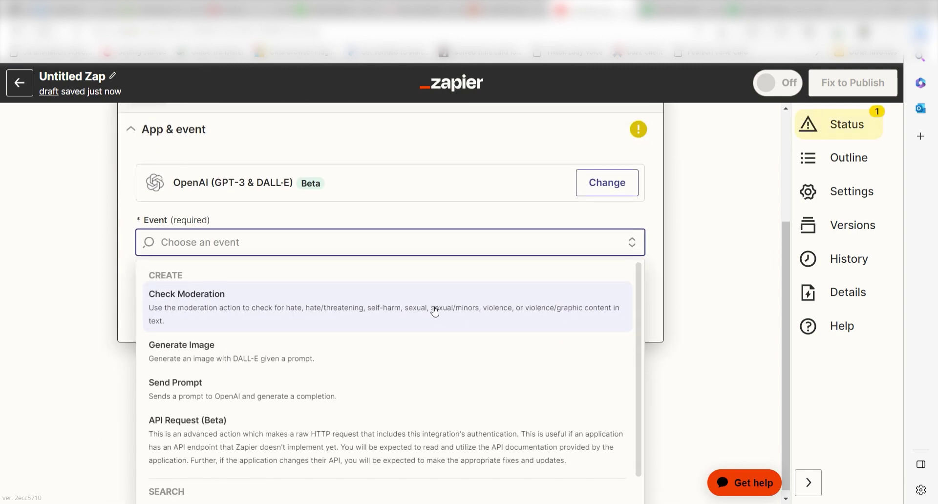
{"action": "left_click", "coordinate": [425, 389]}
{"action": "left_click", "coordinate": [443, 328]}
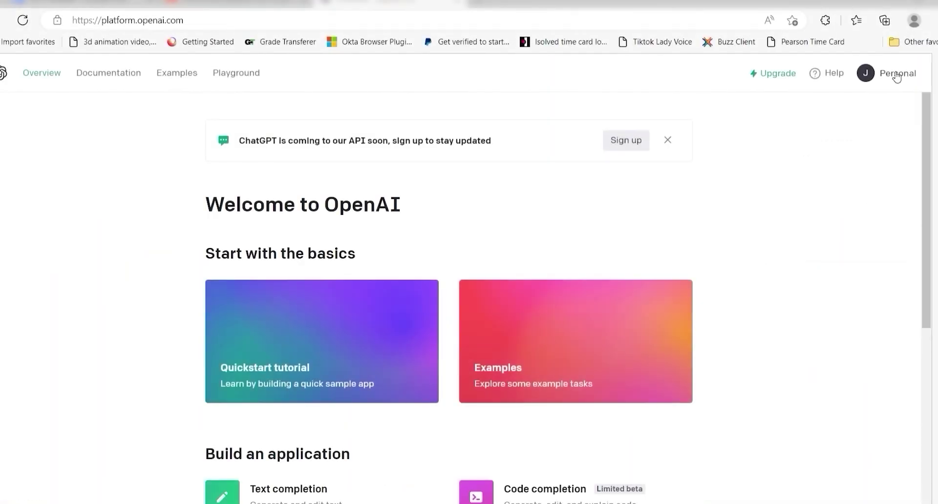
- Generate a new OpenAI secret API key and paste it into Zapier's API Key field
{"action": "left_click", "coordinate": [900, 73]}
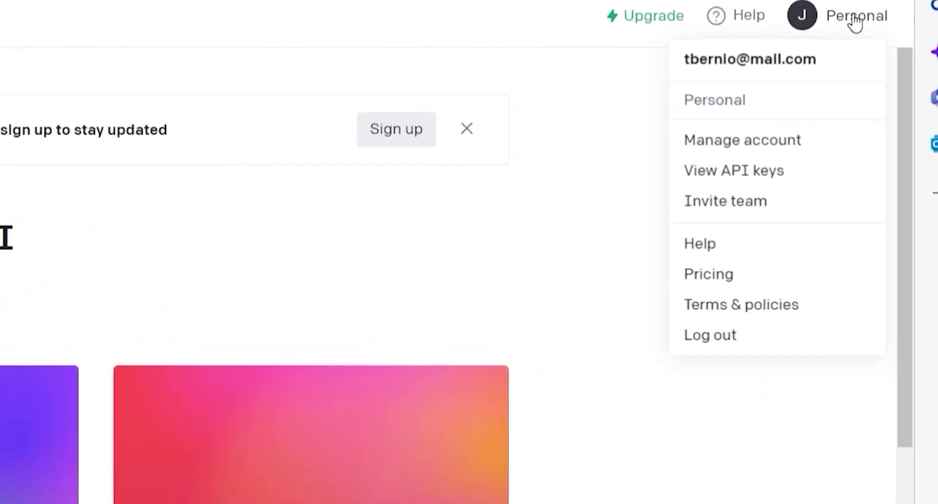
{"action": "left_click", "coordinate": [831, 165]}
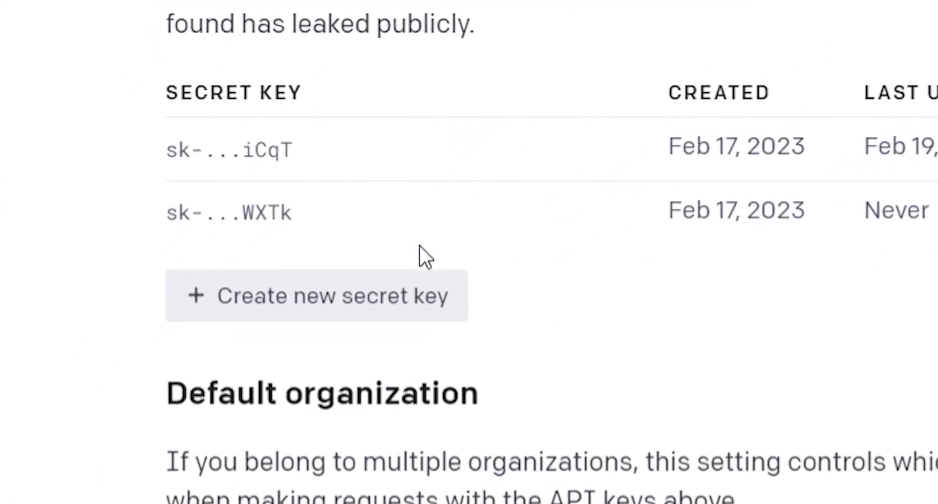
{"action": "left_click", "coordinate": [229, 359]}
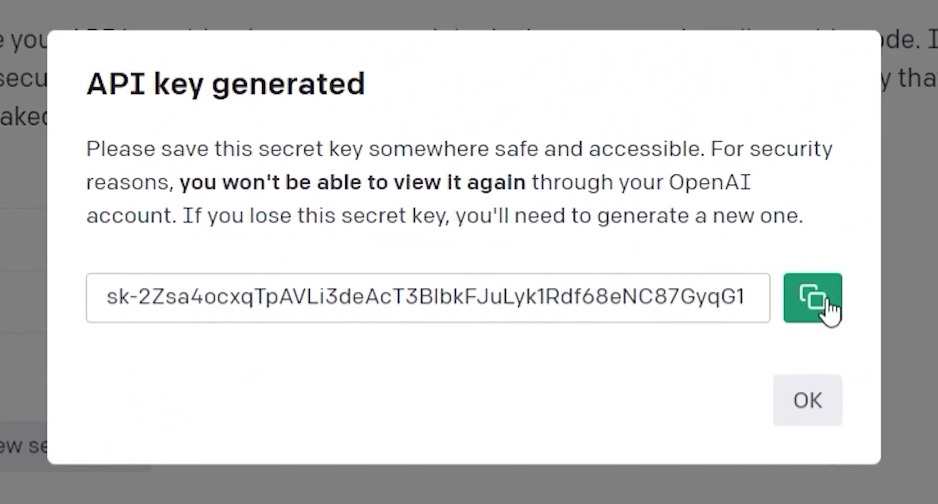
{"action": "left_click", "coordinate": [886, 274]}
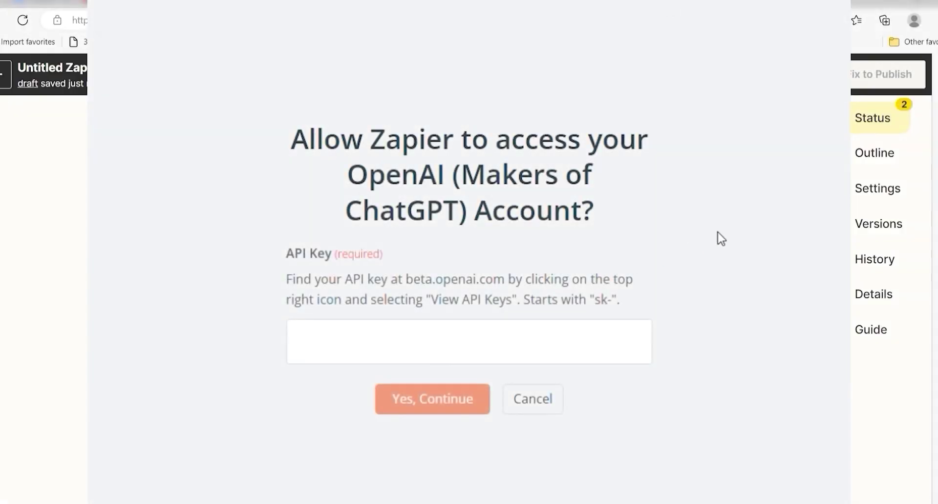
{"action": "left_click", "coordinate": [547, 350]}
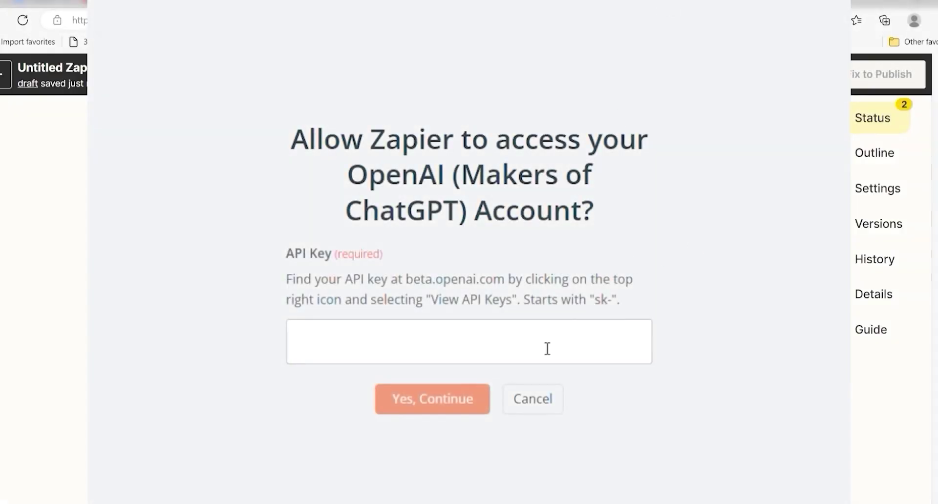
{"action": "key", "text": "ctrl+v"}
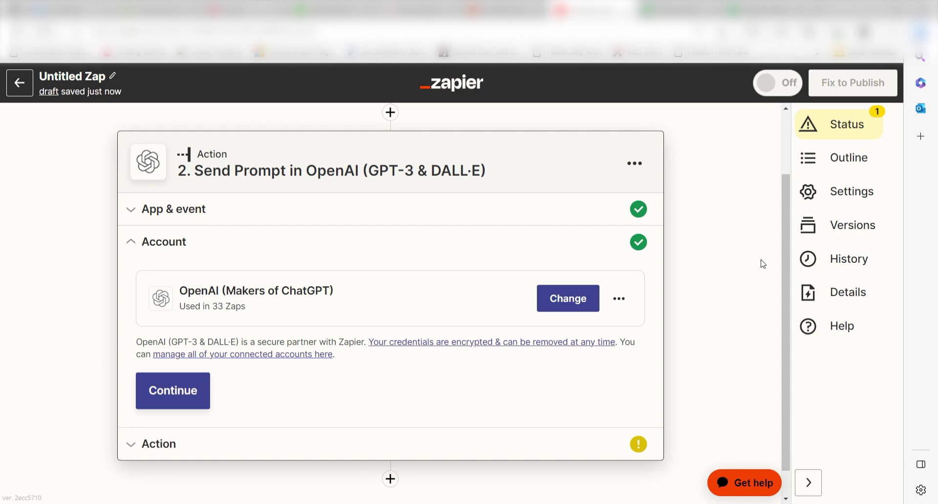
- Use the sheet's Question field as the OpenAI prompt
{"action": "left_click", "coordinate": [203, 390]}
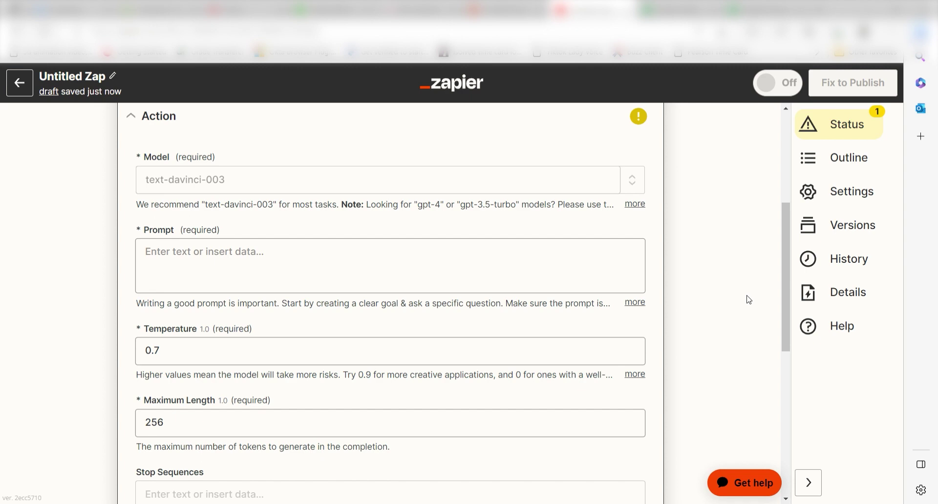
{"action": "left_click", "coordinate": [391, 266]}
{"action": "left_click", "coordinate": [303, 444]}
{"action": "left_click", "coordinate": [767, 243]}
- Test the OpenAI action, getting a generated answer on improving workflows, and add a third step
{"action": "scroll", "coordinate": [767, 243], "scroll_direction": "down", "scroll_amount": 6}
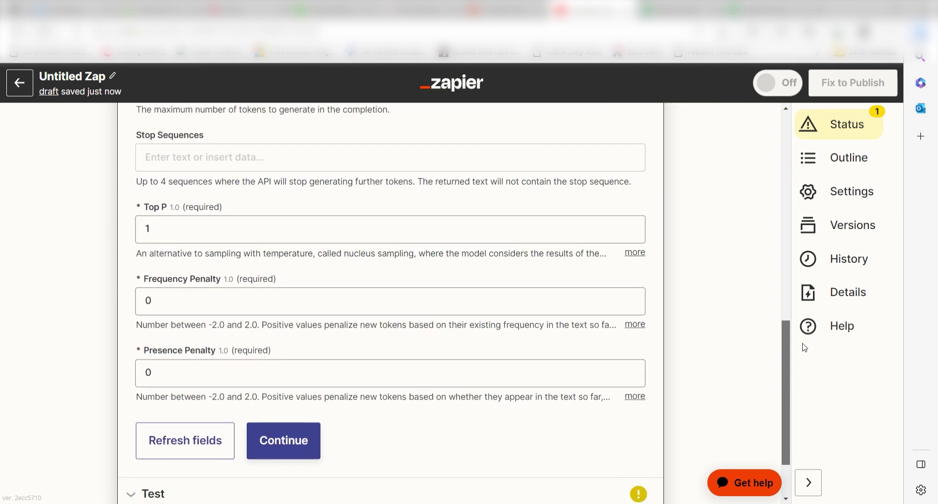
{"action": "scroll", "coordinate": [806, 348], "scroll_direction": "down", "scroll_amount": 2}
{"action": "left_click", "coordinate": [308, 371]}
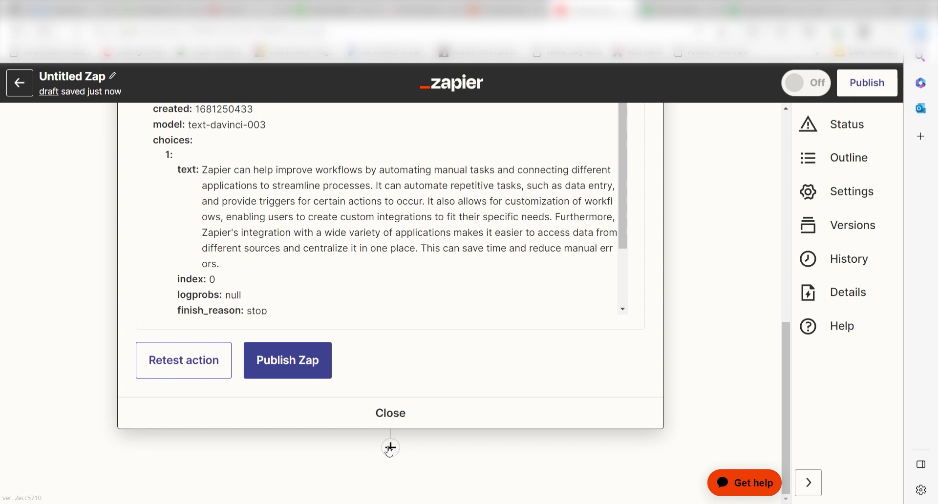
{"action": "left_click", "coordinate": [391, 448]}
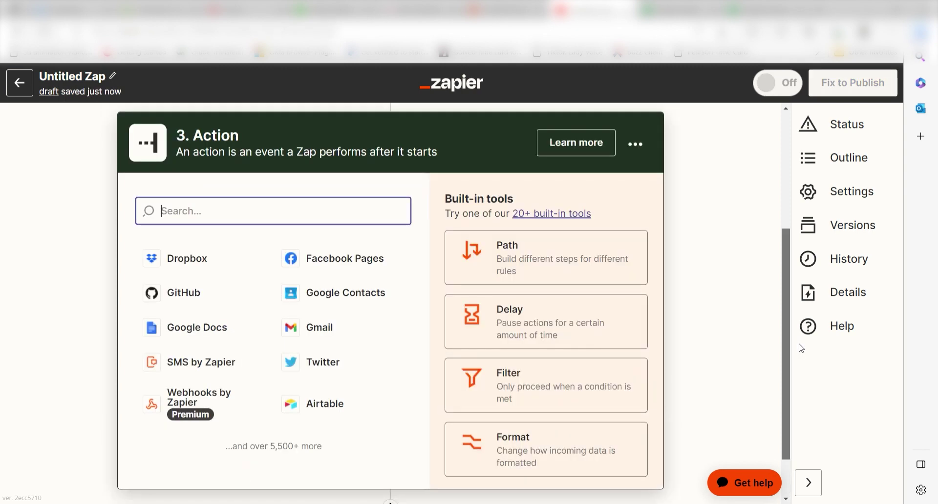
- Make step 3 a Google Sheets Update Spreadsheet Row action with the connected account
{"action": "type", "text": "sheets"}
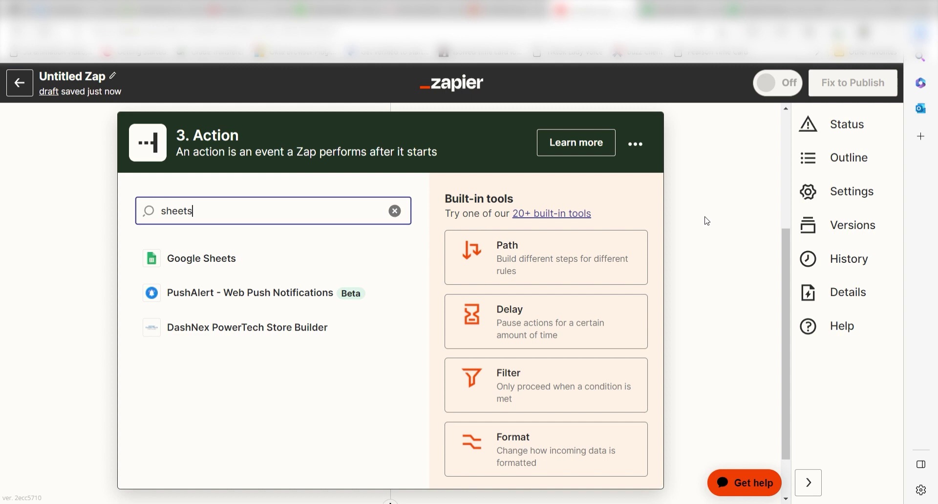
{"action": "left_click", "coordinate": [341, 261]}
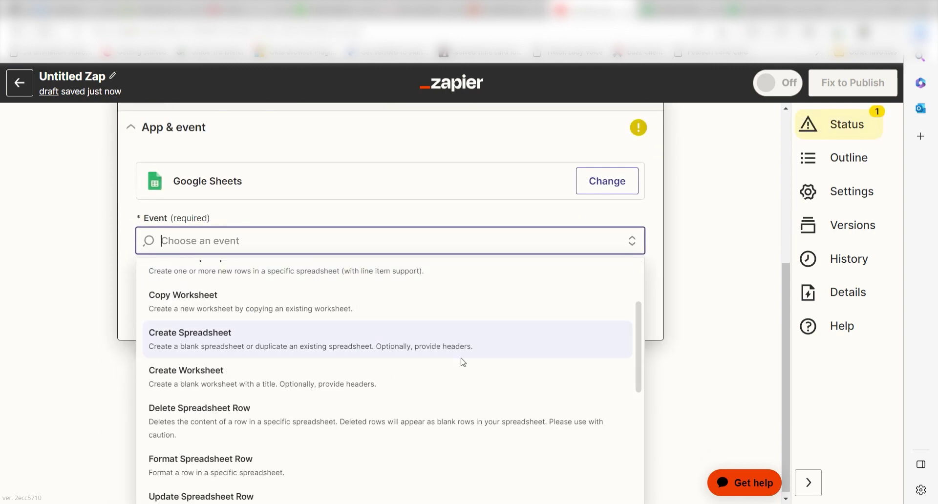
{"action": "scroll", "coordinate": [463, 362], "scroll_direction": "down", "scroll_amount": 3}
{"action": "left_click", "coordinate": [350, 390]}
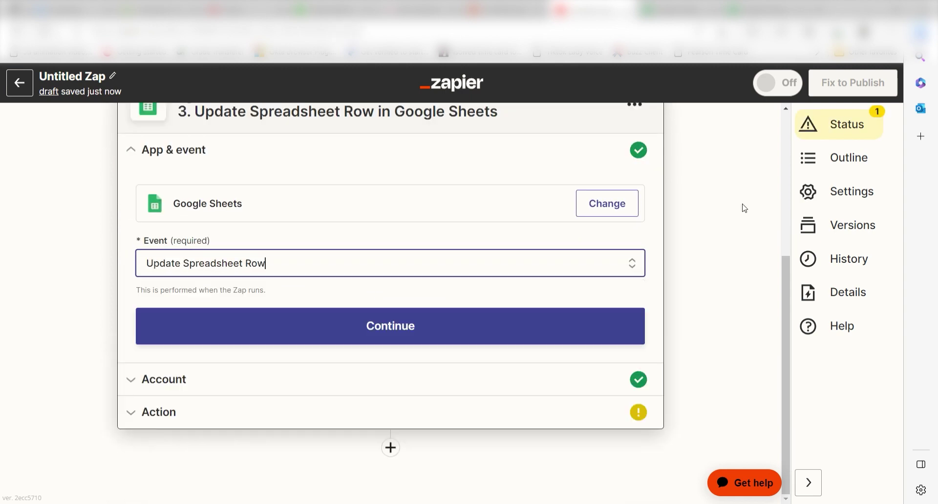
{"action": "left_click", "coordinate": [523, 325]}
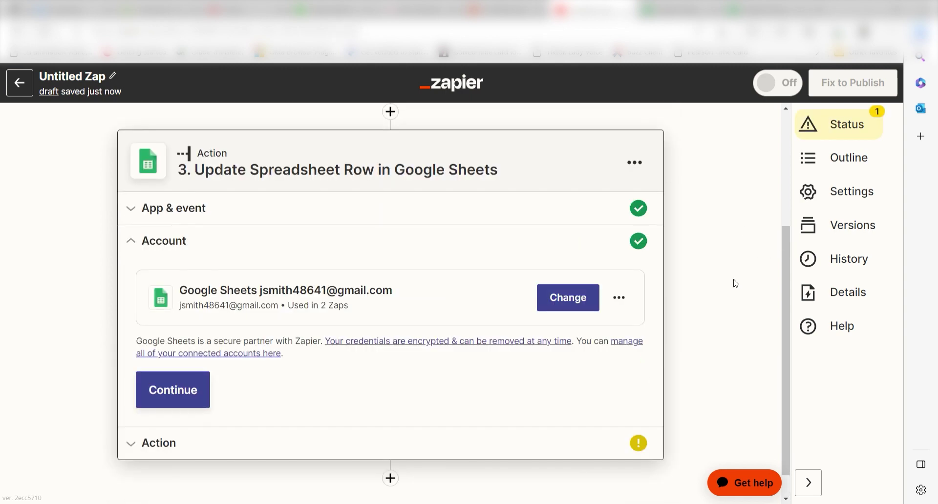
{"action": "left_click", "coordinate": [202, 391]}
{"action": "left_click_drag", "start_coordinate": [785, 229], "coordinate": [787, 303]}
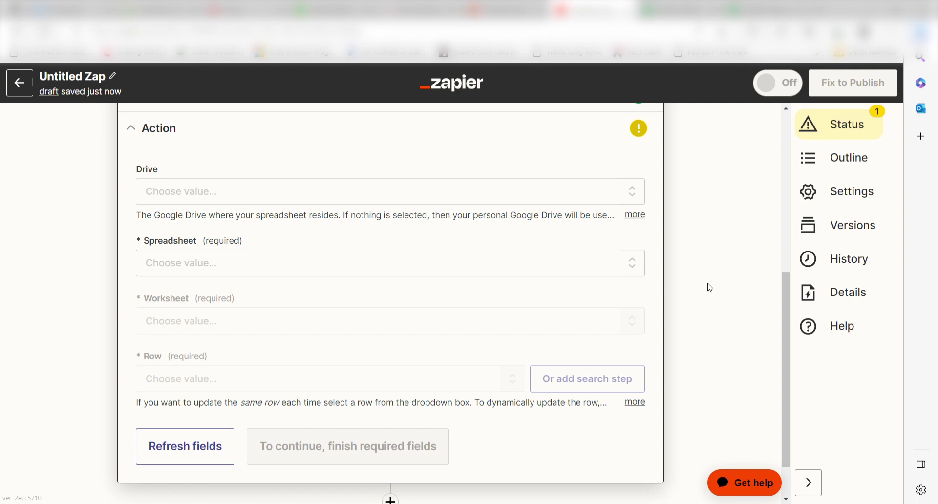
- Target My Google Drive, the Zapier Prompt Questions spreadsheet and Sheet1
{"action": "left_click", "coordinate": [467, 196]}
{"action": "left_click", "coordinate": [313, 324]}
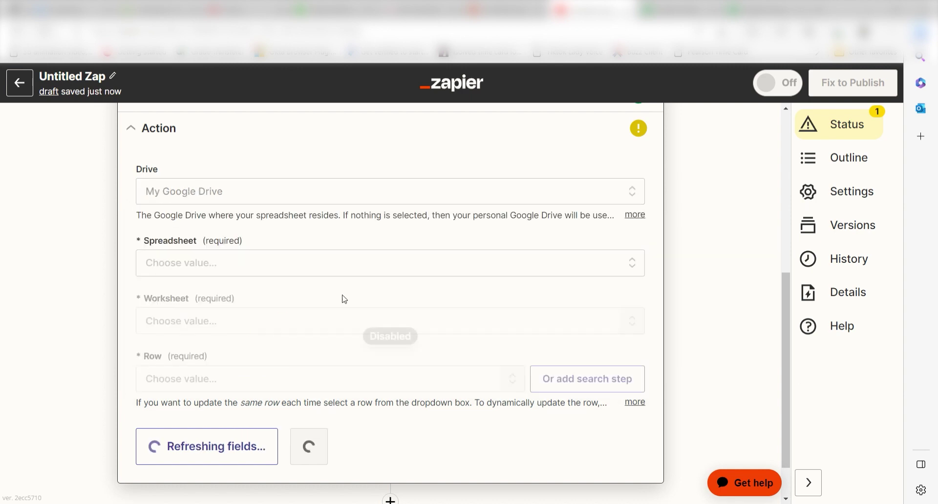
{"action": "left_click", "coordinate": [582, 266]}
{"action": "left_click", "coordinate": [347, 360]}
{"action": "left_click", "coordinate": [264, 447]}
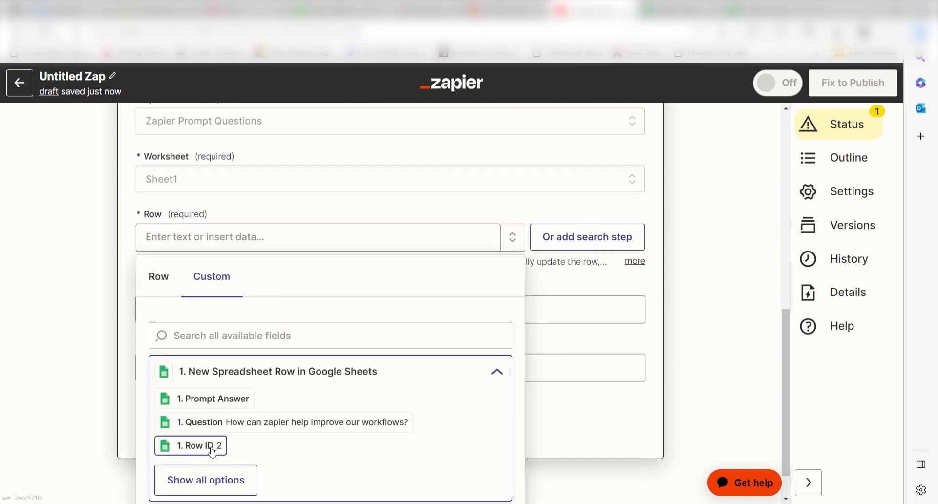
- Map Row ID into Row and OpenAI's Choices Text into Prompt Answer, then test the update
{"action": "left_click", "coordinate": [212, 452]}
{"action": "left_click", "coordinate": [713, 264]}
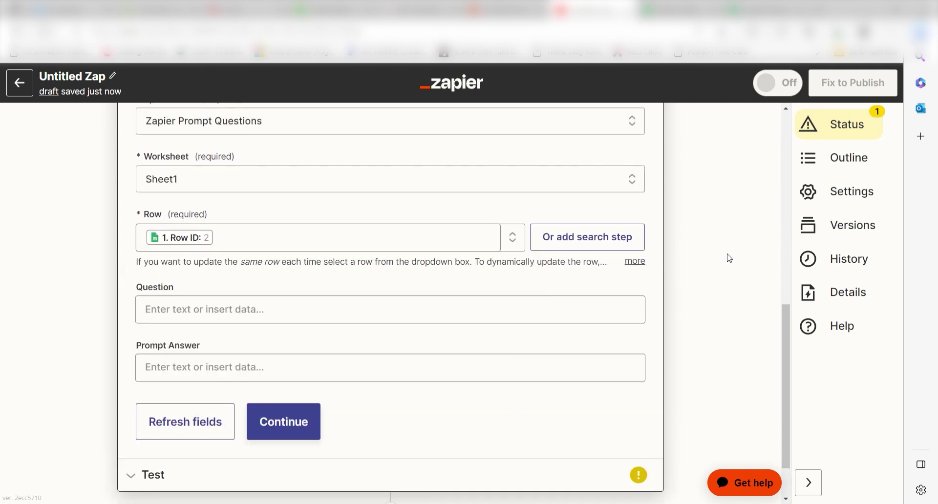
{"action": "left_click", "coordinate": [352, 368]}
{"action": "left_click", "coordinate": [335, 469]}
{"action": "scroll", "coordinate": [313, 476], "scroll_direction": "down", "scroll_amount": 5}
{"action": "left_click", "coordinate": [293, 471]}
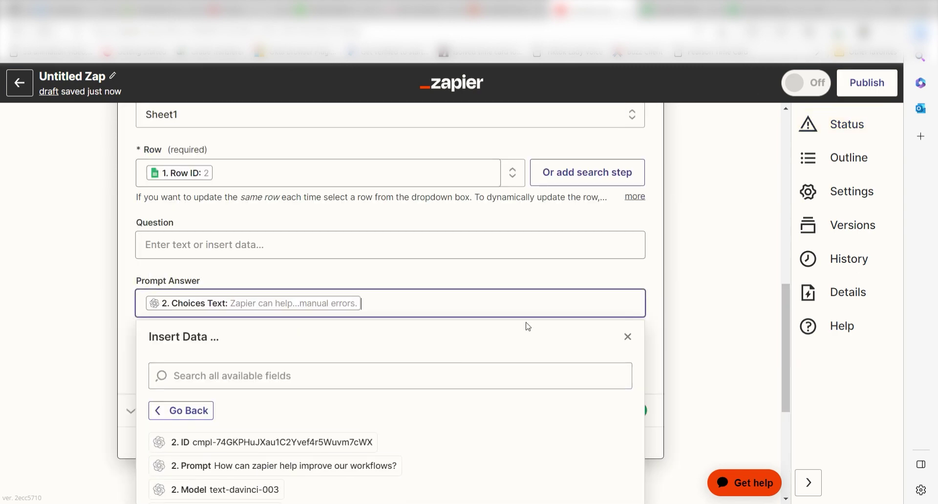
{"action": "left_click", "coordinate": [710, 264]}
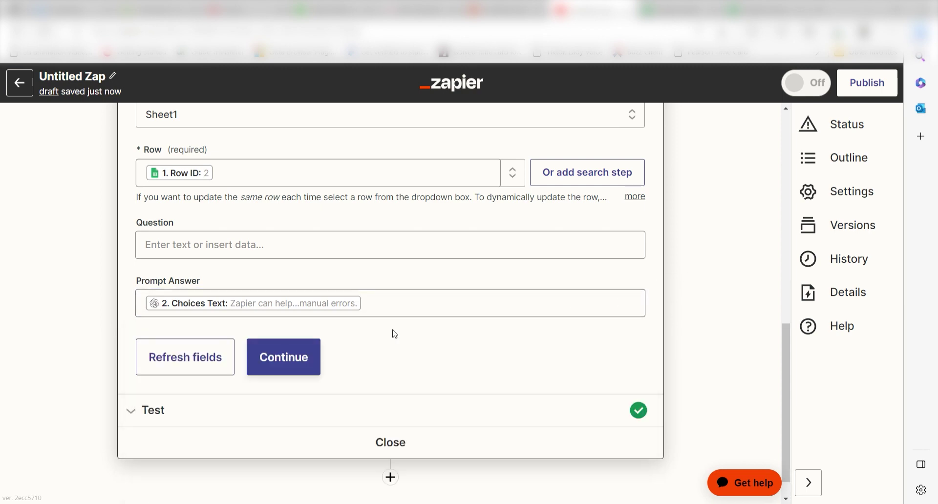
{"action": "left_click", "coordinate": [283, 358]}
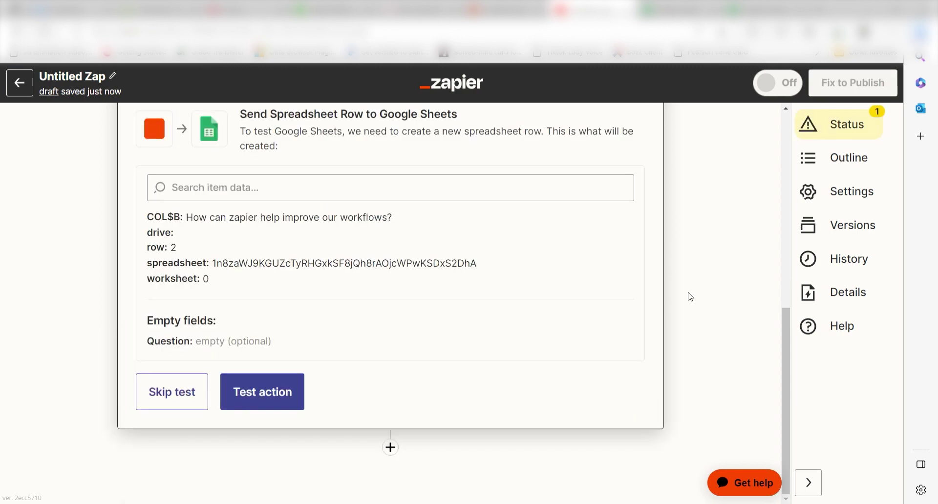
{"action": "left_click", "coordinate": [284, 394]}
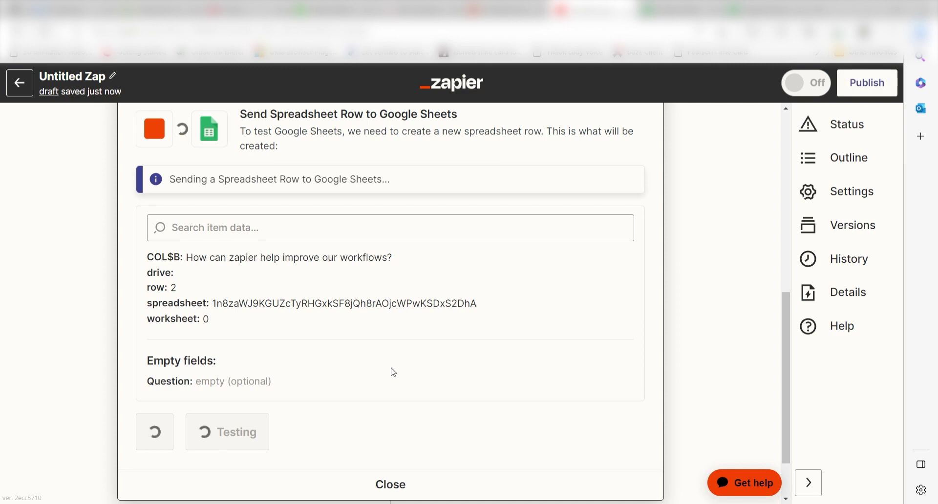